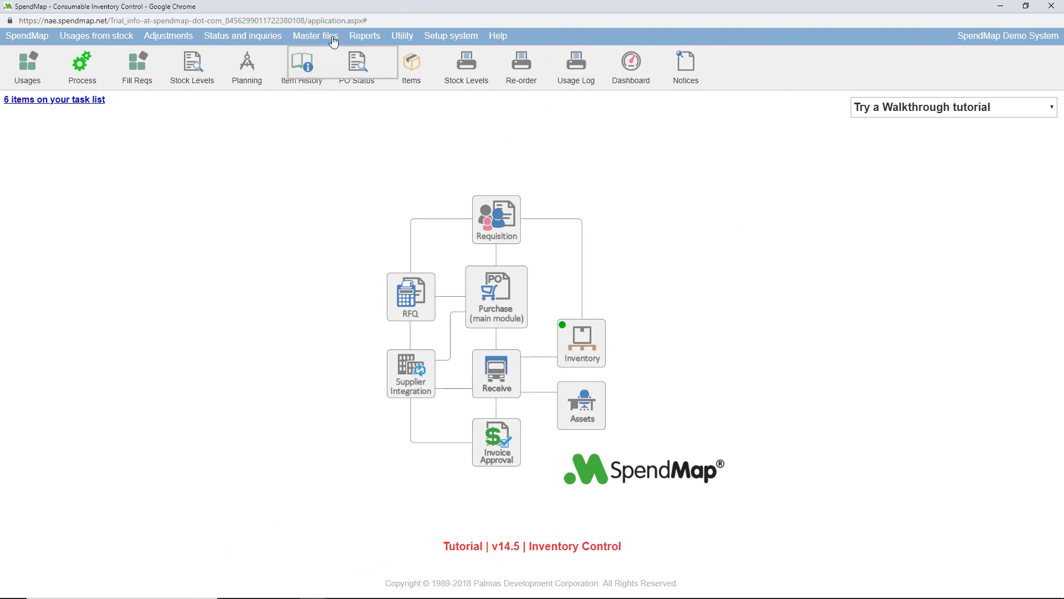
Open the BROCHURES stock item from Items > Add/modify and view its Inventory/Locations settings
{"action": "left_click", "coordinate": [315, 35]}
{"action": "mouse_move", "coordinate": [332, 54]}
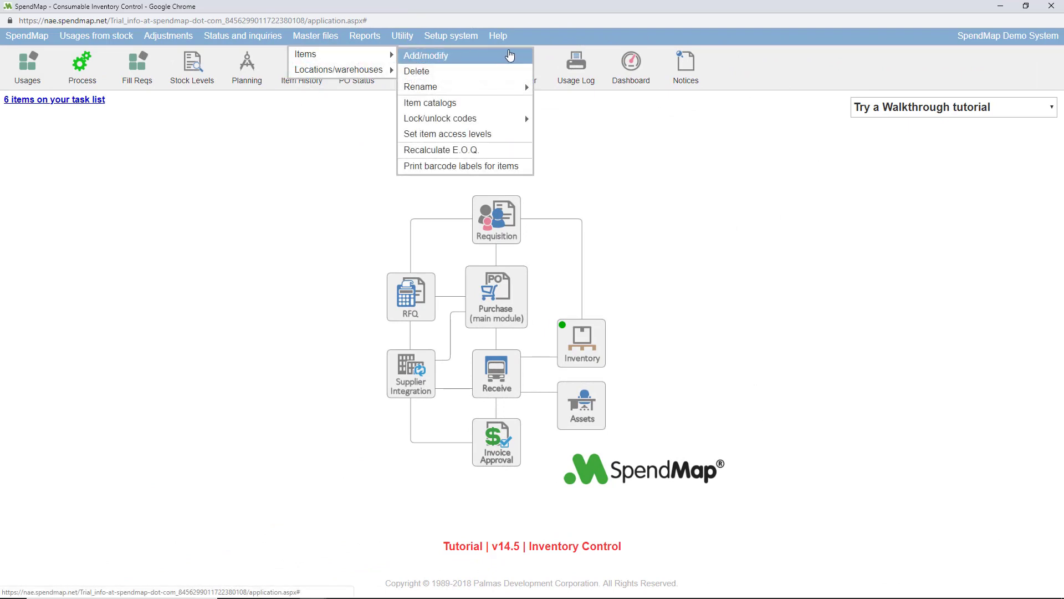
{"action": "left_click", "coordinate": [526, 58]}
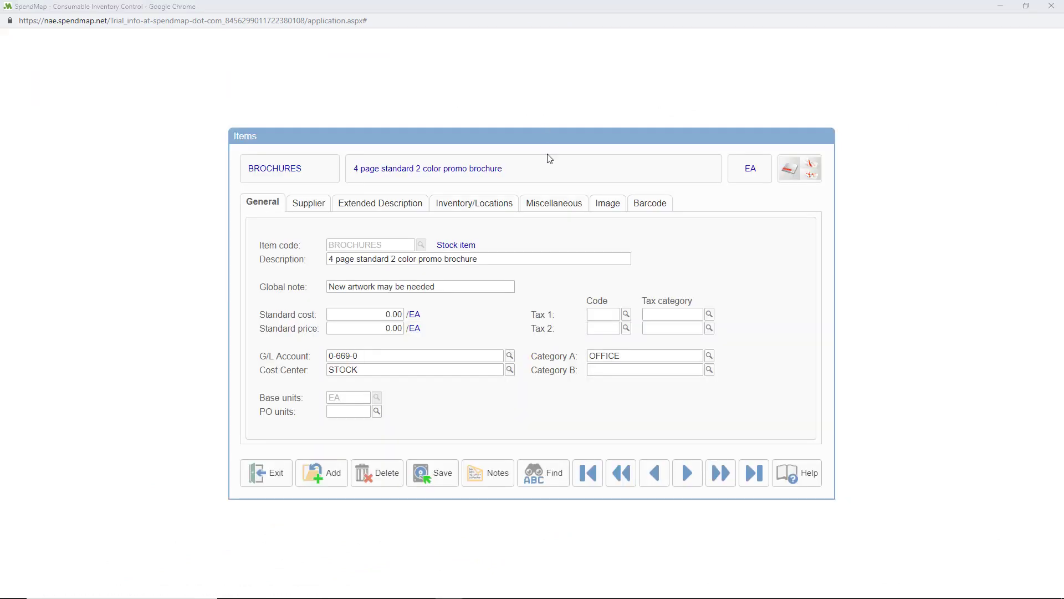
{"action": "left_click", "coordinate": [515, 209]}
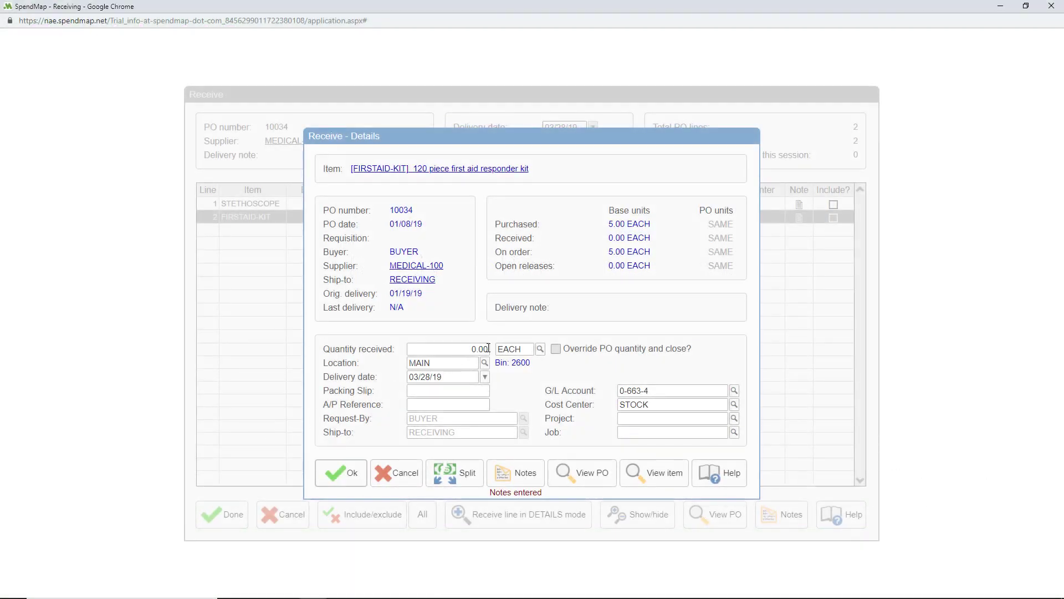
Enter 5 first aid kits as received and charge them to the MEDICAL1 cost center
{"action": "left_click", "coordinate": [470, 349]}
{"action": "type", "text": "5"}
{"action": "key", "text": "Tab"}
{"action": "left_click", "coordinate": [671, 403]}
{"action": "left_click", "coordinate": [734, 406]}
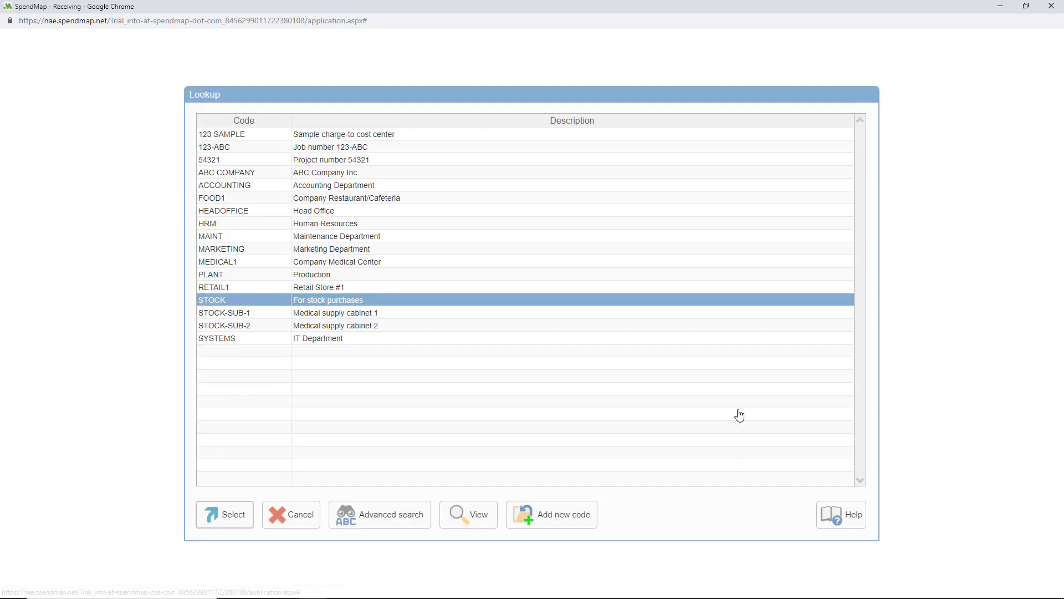
{"action": "left_click", "coordinate": [410, 264]}
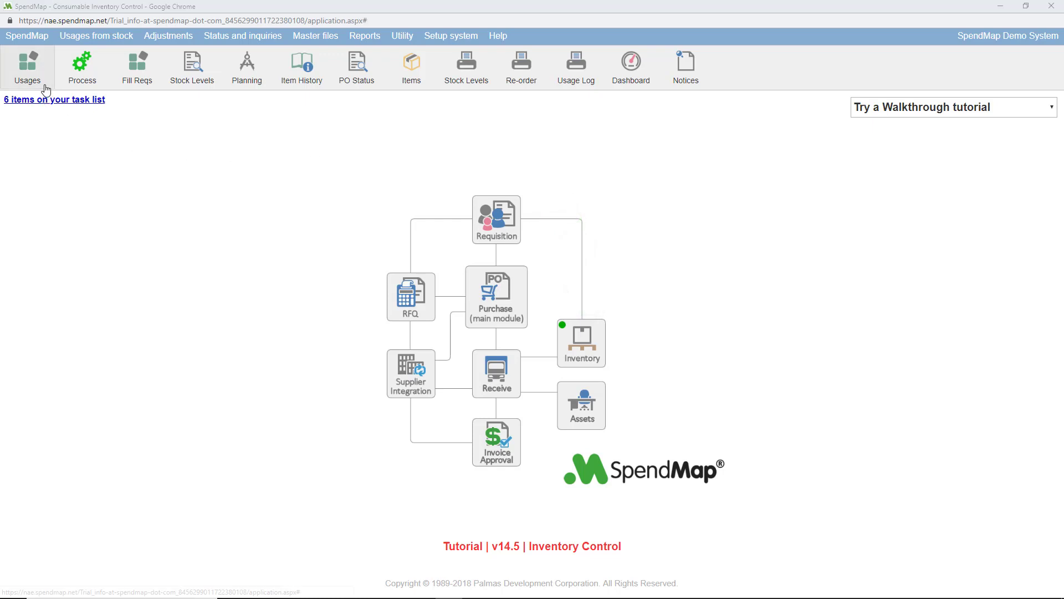
Open the Quick usage processing form and briefly view its barcode scanning window
{"action": "mouse_move", "coordinate": [99, 38]}
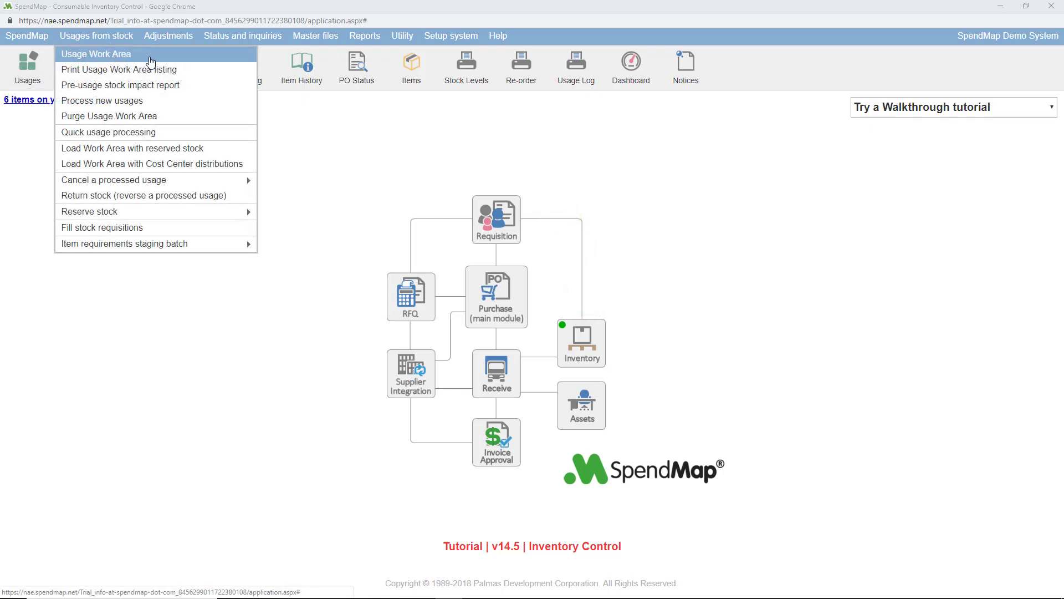
{"action": "left_click", "coordinate": [178, 135]}
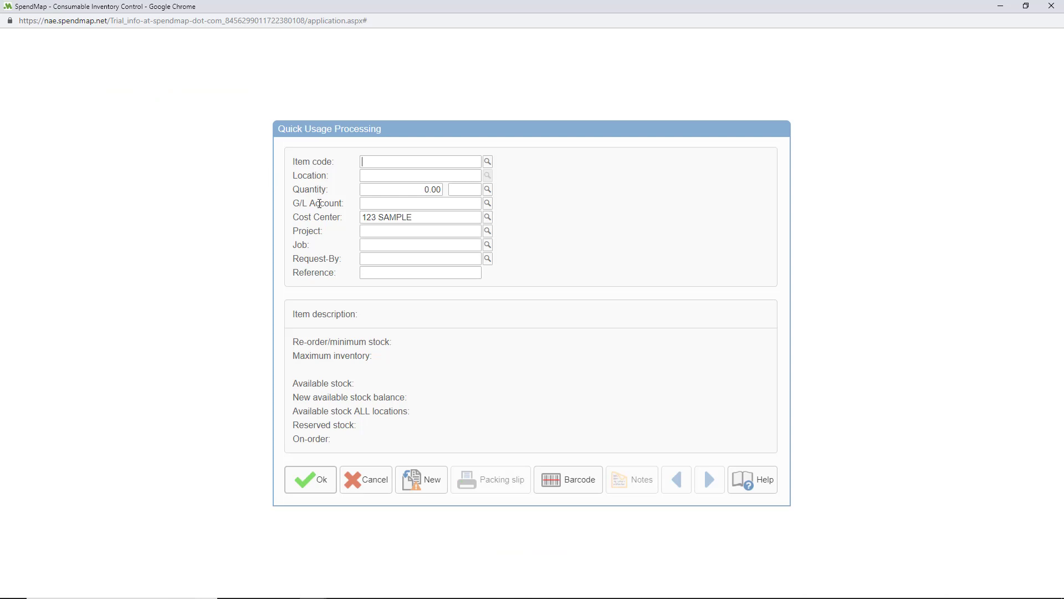
{"action": "left_click", "coordinate": [571, 494]}
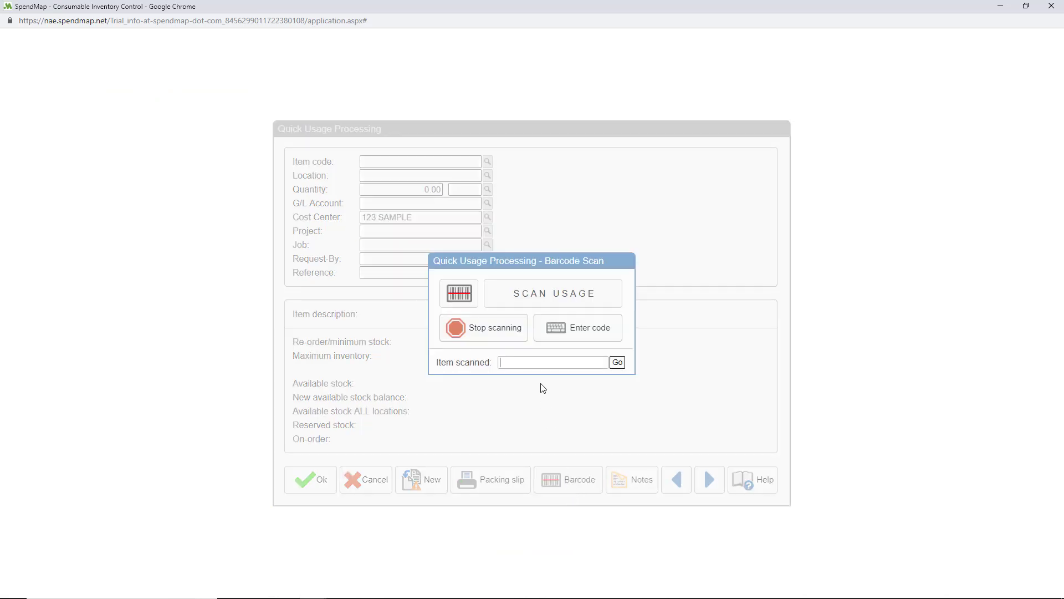
{"action": "left_click", "coordinate": [515, 342]}
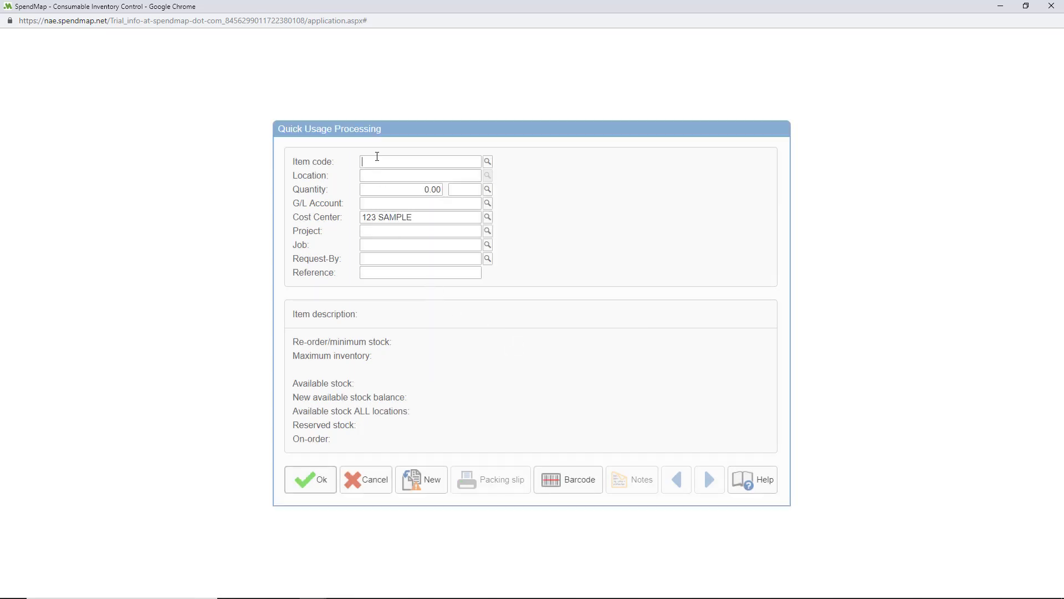
Post a usage of 100 BROCHURES to MARKETING with reference TRADE SHOW
{"action": "left_click", "coordinate": [488, 162]}
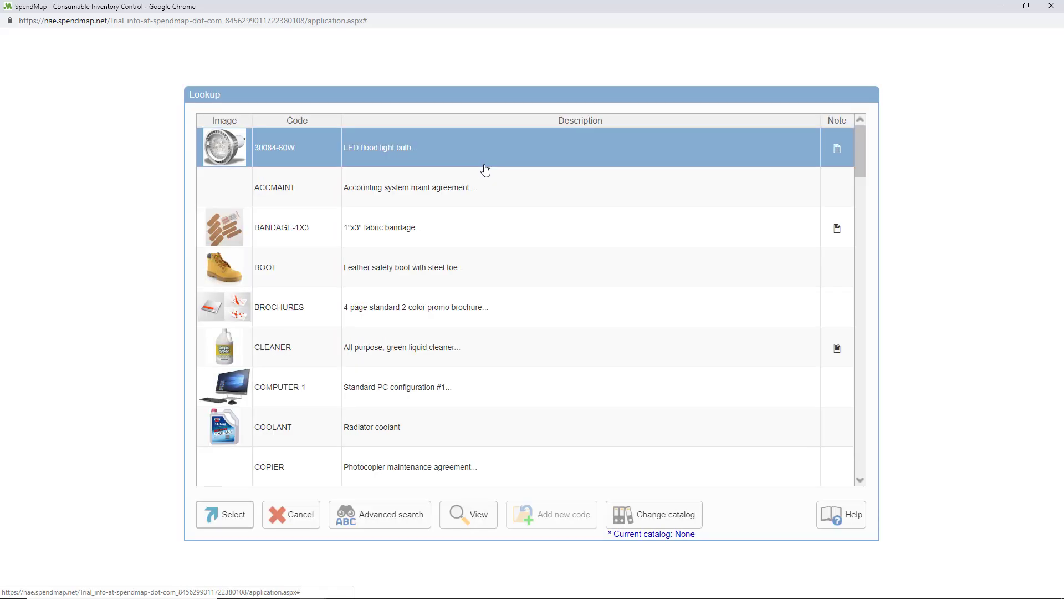
{"action": "double_click", "coordinate": [373, 307]}
{"action": "type", "text": "TRADE SHOW"}
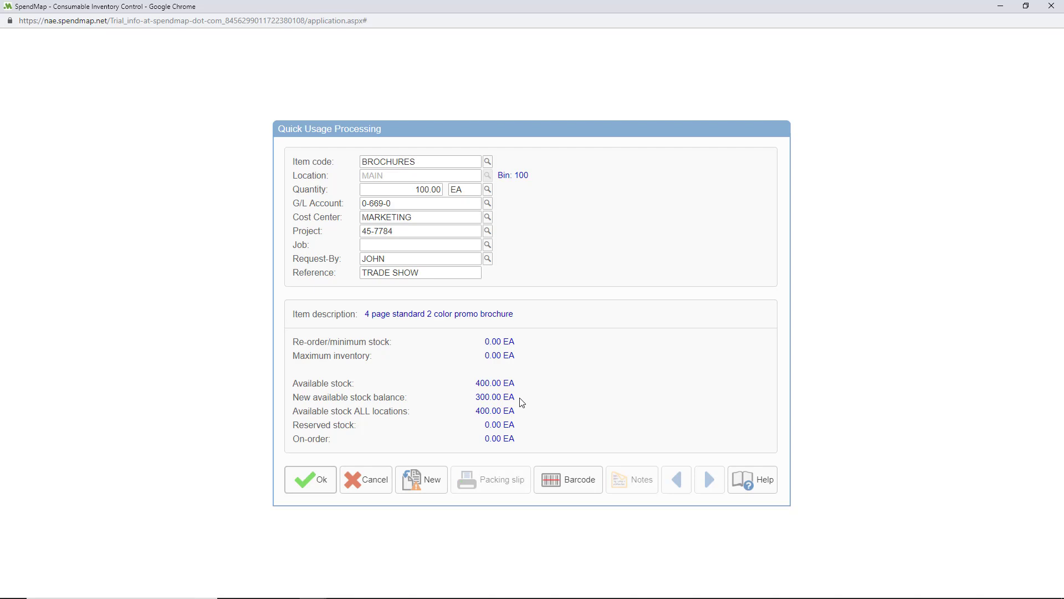
{"action": "left_click", "coordinate": [313, 478]}
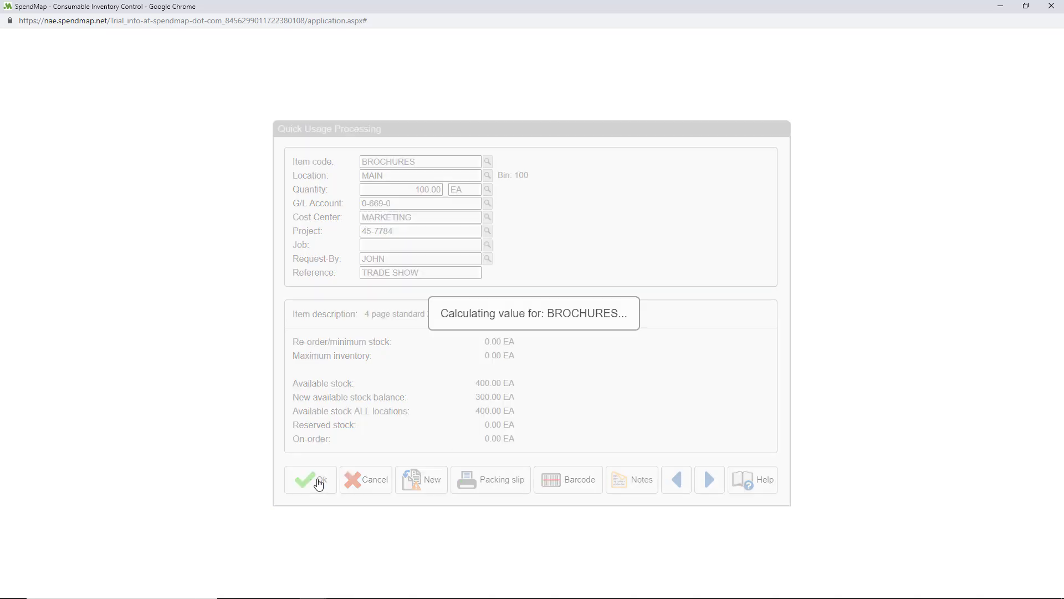
{"action": "left_click", "coordinate": [535, 352]}
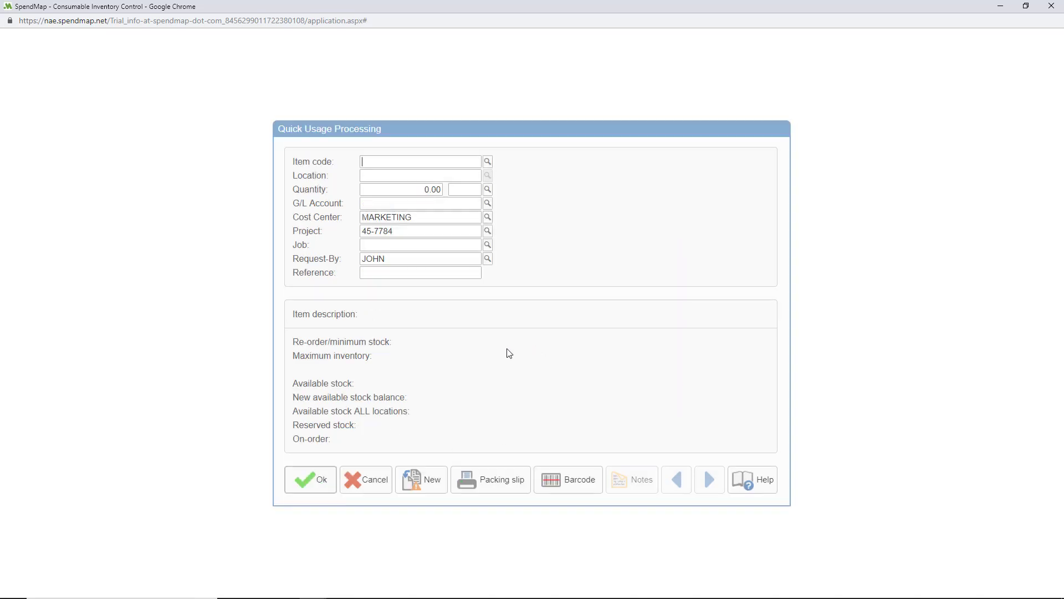
{"action": "left_click", "coordinate": [373, 481]}
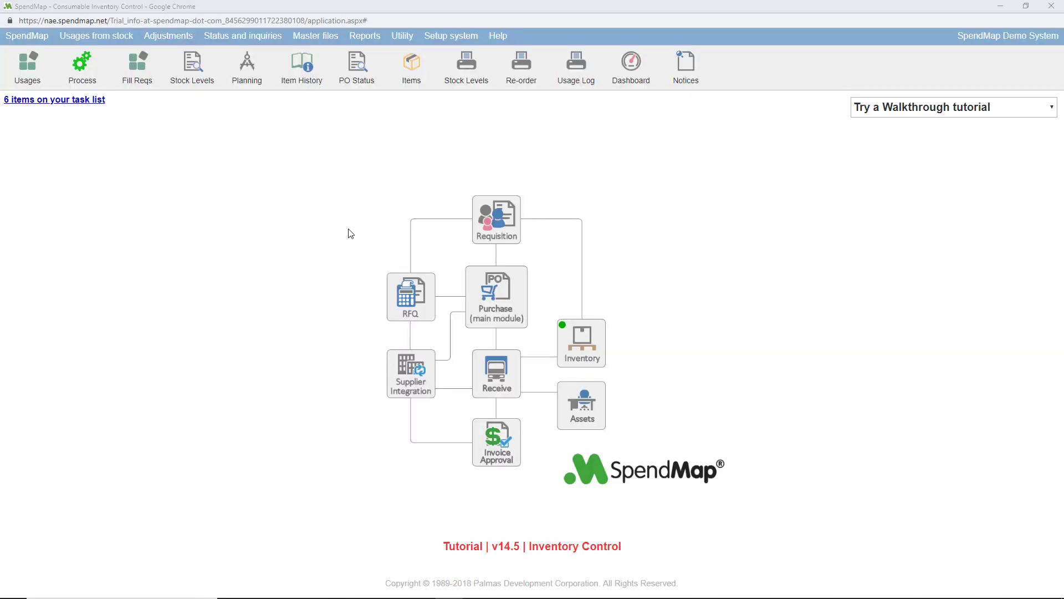
{"action": "left_click", "coordinate": [298, 76]}
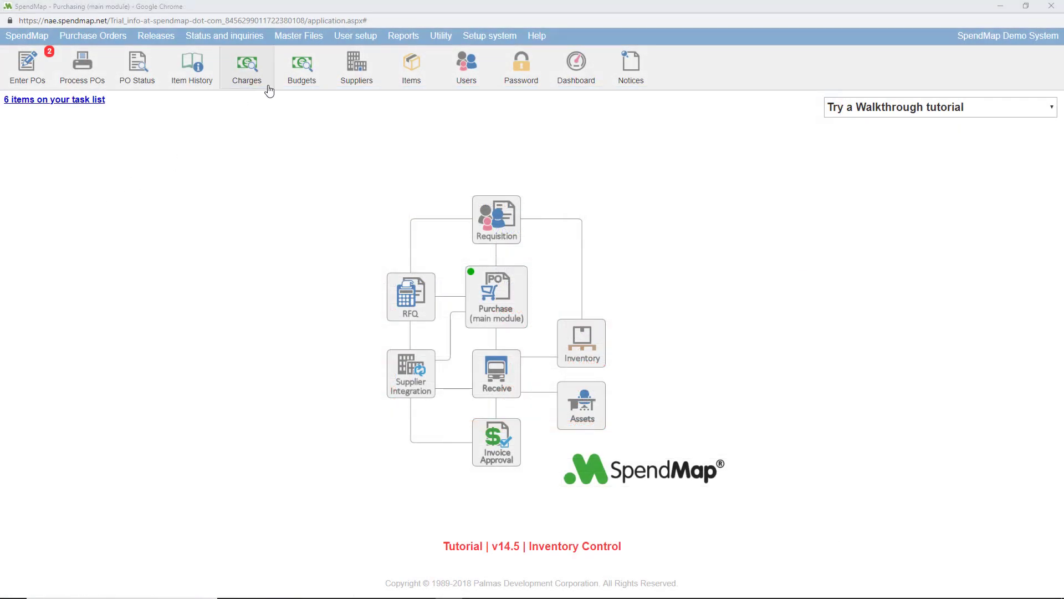
{"action": "left_click", "coordinate": [266, 89]}
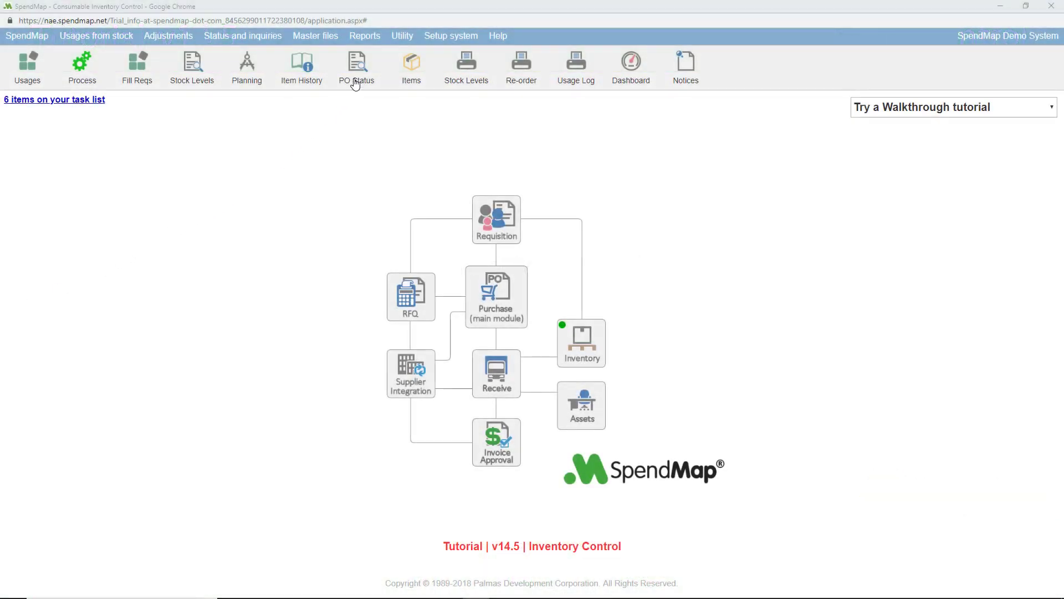
{"action": "left_click", "coordinate": [365, 35]}
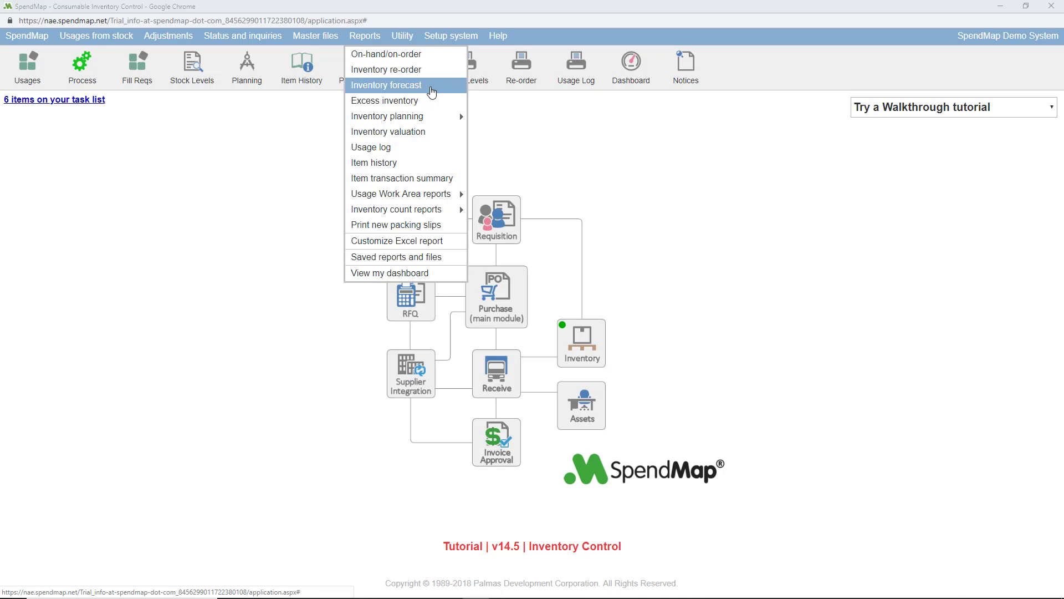
{"action": "left_click", "coordinate": [508, 304]}
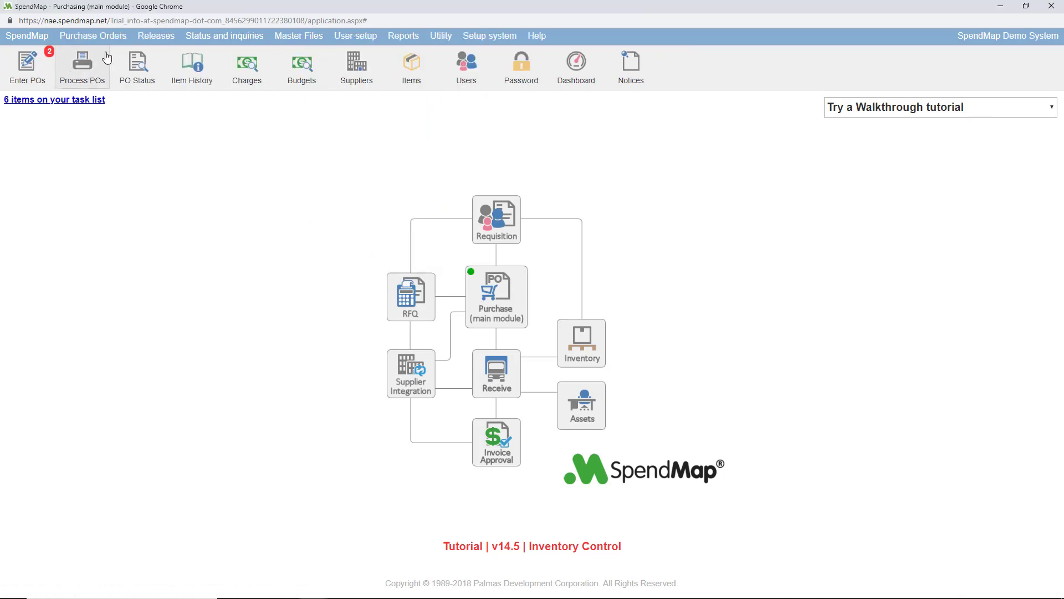
{"action": "left_click", "coordinate": [93, 36]}
{"action": "mouse_move", "coordinate": [215, 219]}
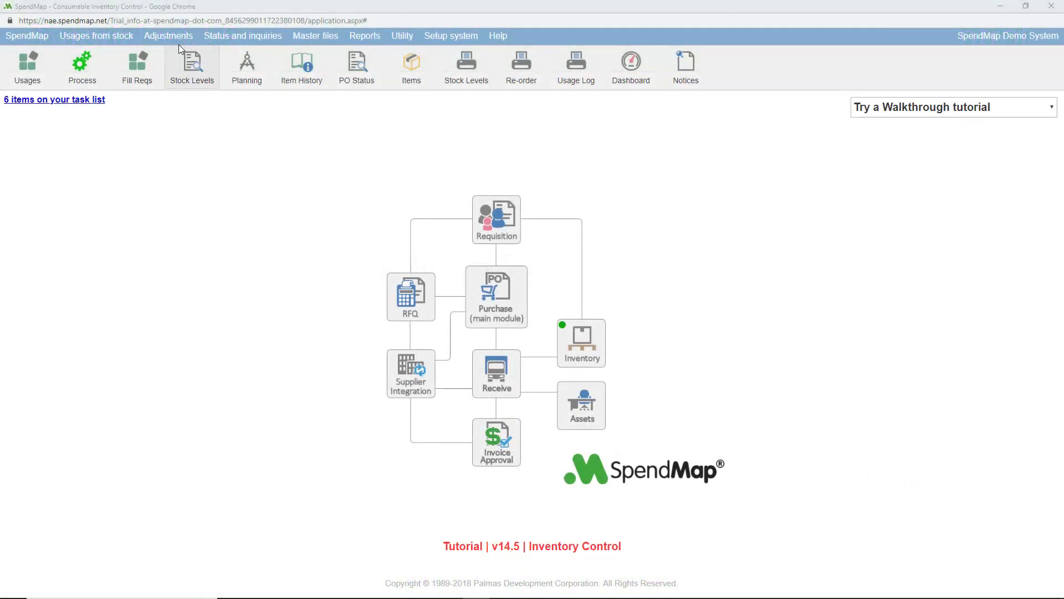
Open the Inventory count Work Area from Adjustments > Inventory counts
{"action": "left_click", "coordinate": [169, 36]}
{"action": "mouse_move", "coordinate": [181, 56]}
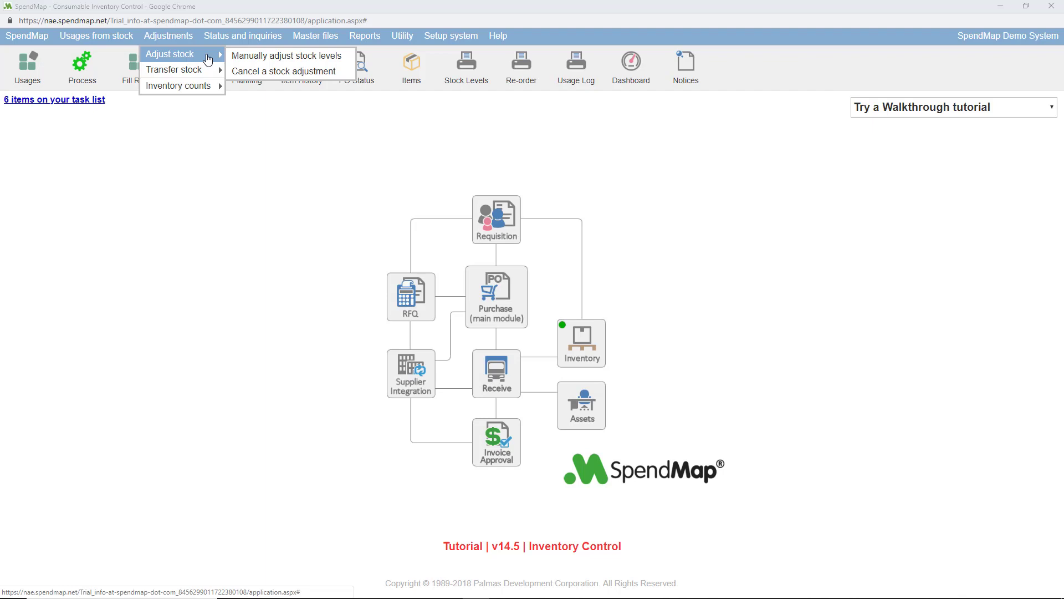
{"action": "mouse_move", "coordinate": [207, 86]}
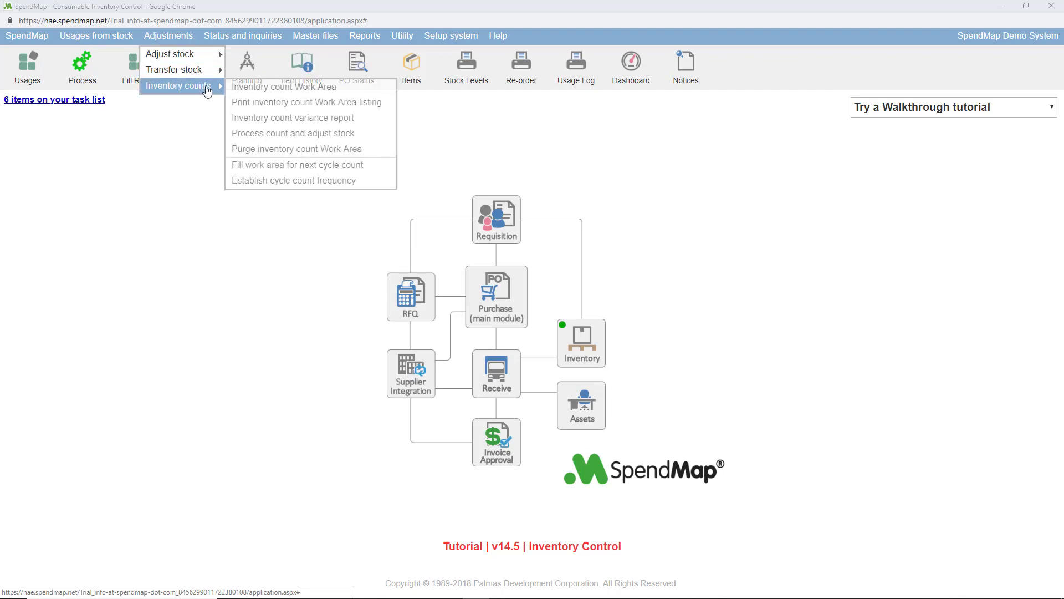
{"action": "left_click", "coordinate": [356, 89]}
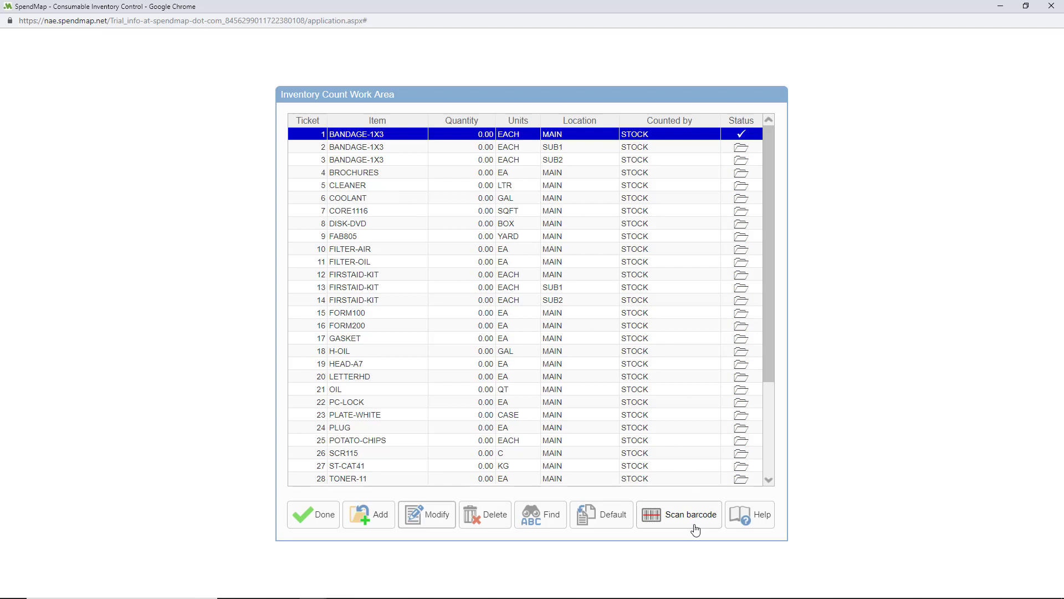
Enter 250 as the in-stock quantity on count ticket 4 for BROCHURES and save
{"action": "double_click", "coordinate": [449, 176]}
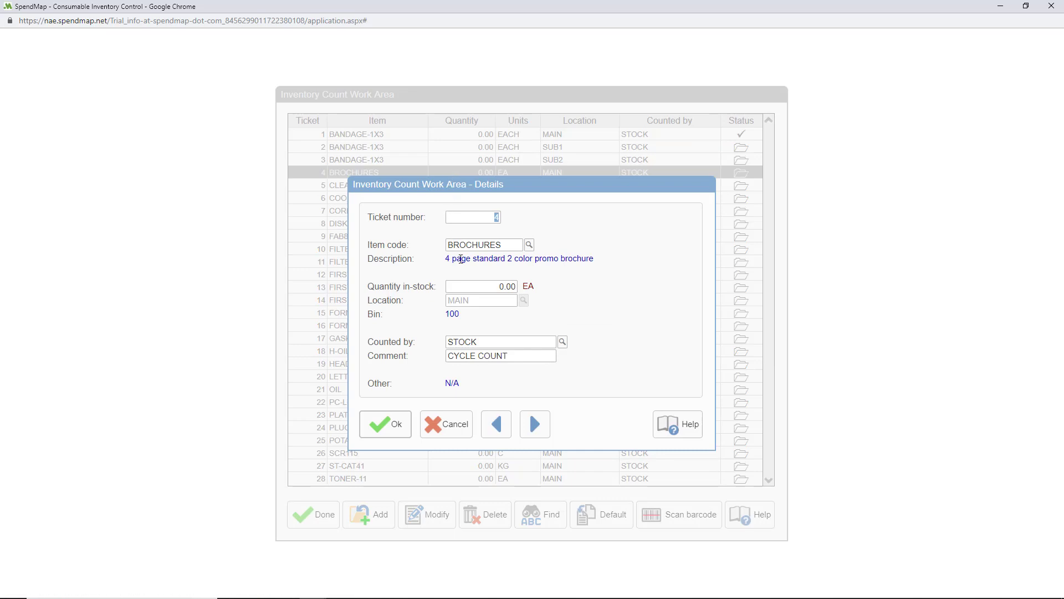
{"action": "left_click", "coordinate": [483, 285]}
{"action": "type", "text": "250"}
{"action": "key", "text": "Tab"}
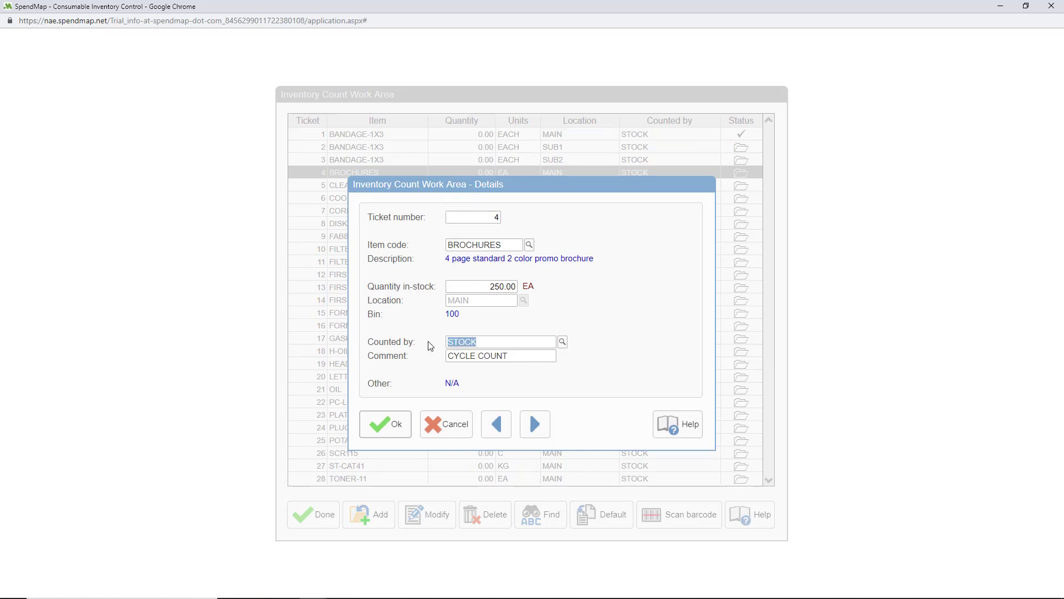
{"action": "left_click", "coordinate": [391, 431]}
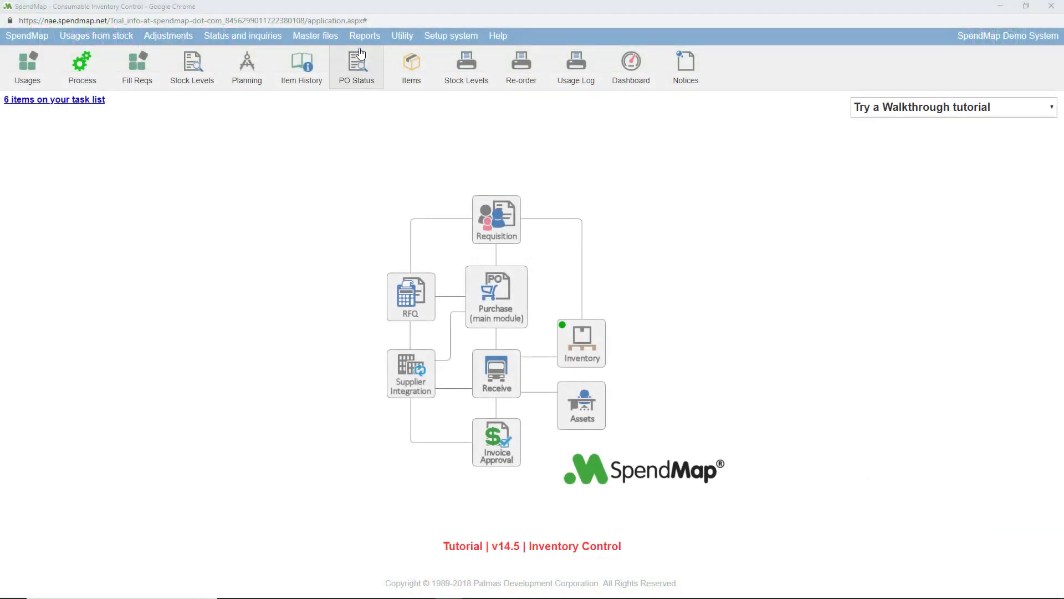
Glance at the Reports list, then bring up Inventory options under Setup system
{"action": "left_click", "coordinate": [365, 36]}
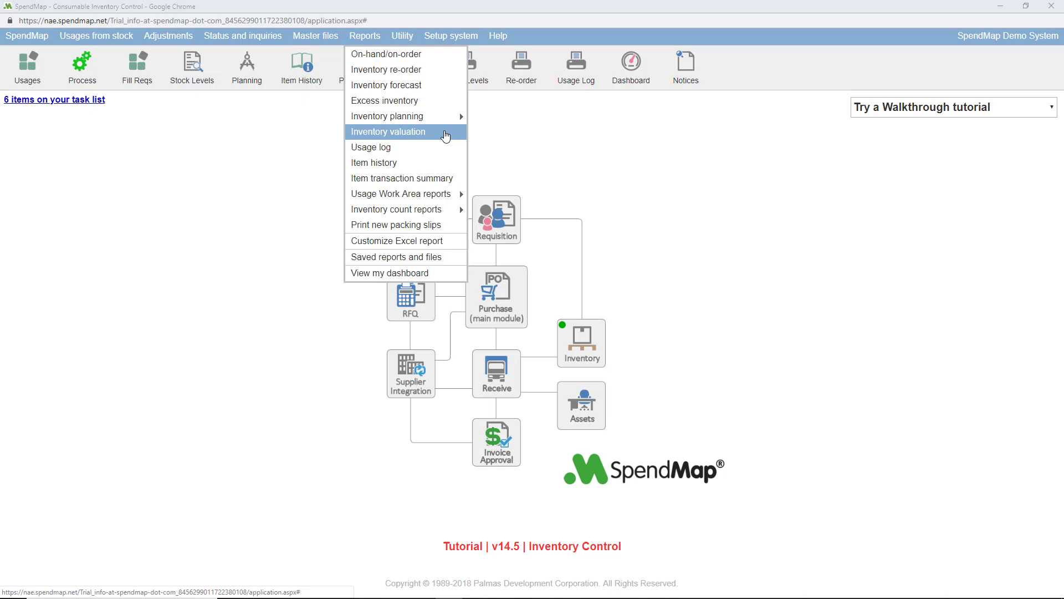
{"action": "left_click", "coordinate": [511, 131]}
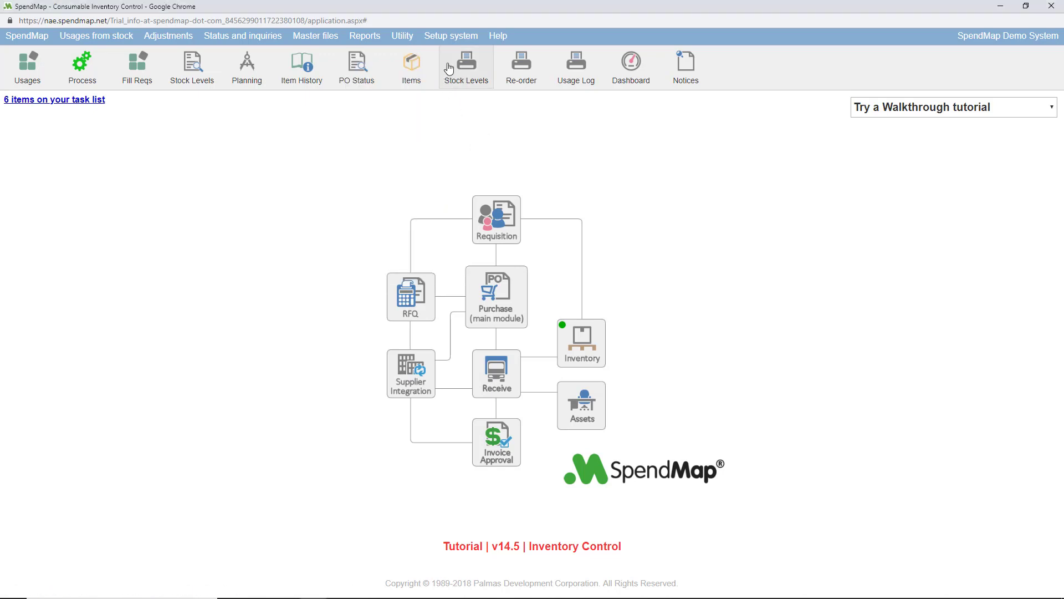
{"action": "left_click", "coordinate": [454, 37]}
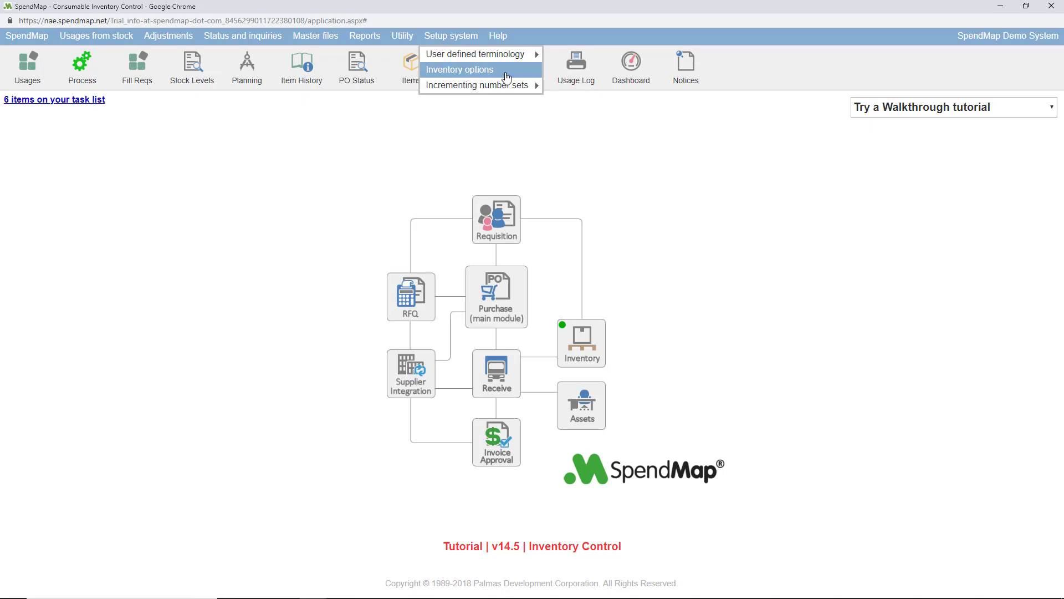
{"action": "left_click", "coordinate": [509, 76]}
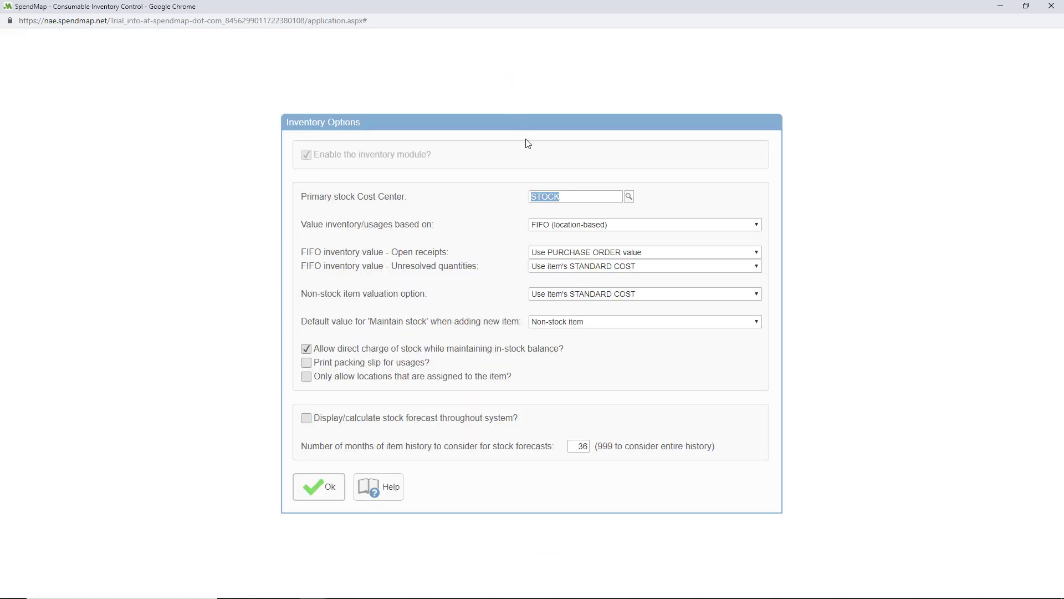